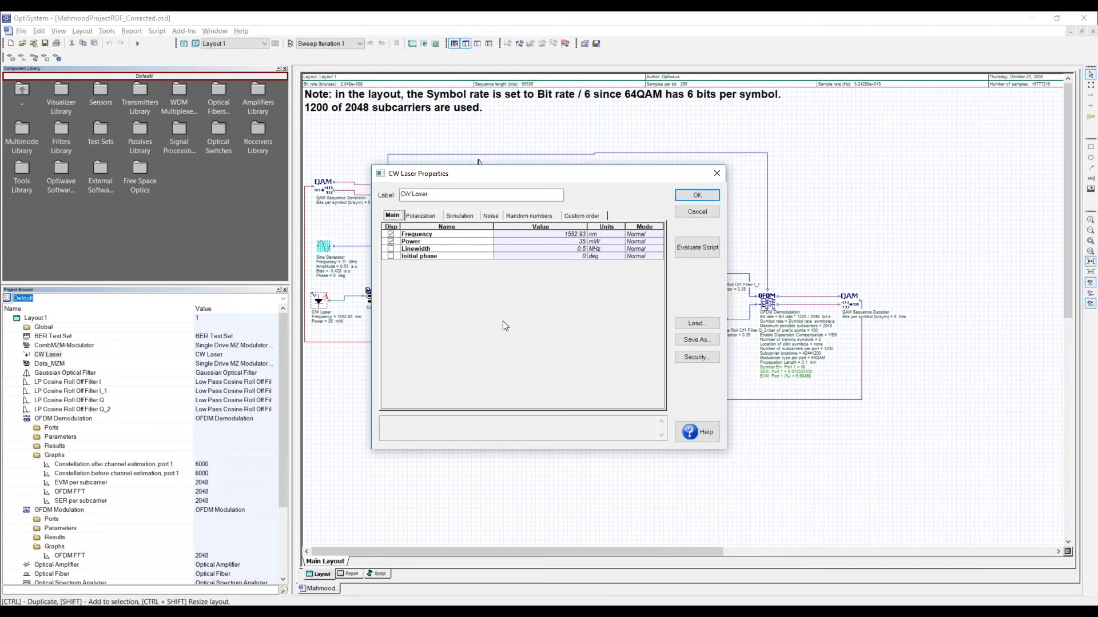
Step: Review the CW Laser's polarization and simulation parameters and the Sine Generator's main parameters, leaving both components unchanged
{"action": "left_click", "coordinate": [424, 218]}
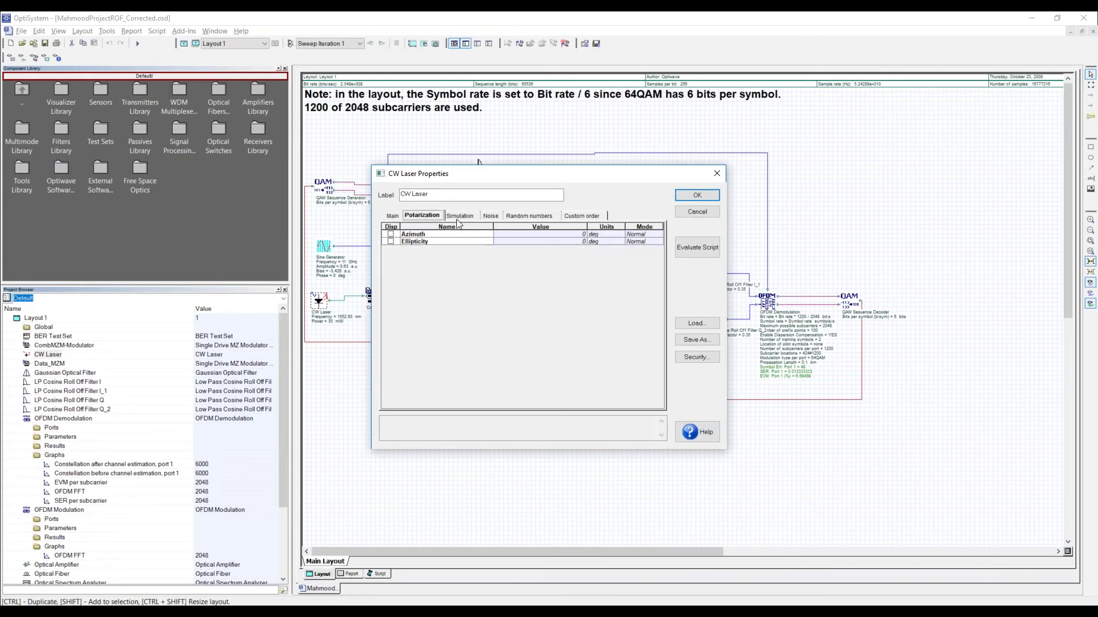
{"action": "left_click", "coordinate": [455, 217]}
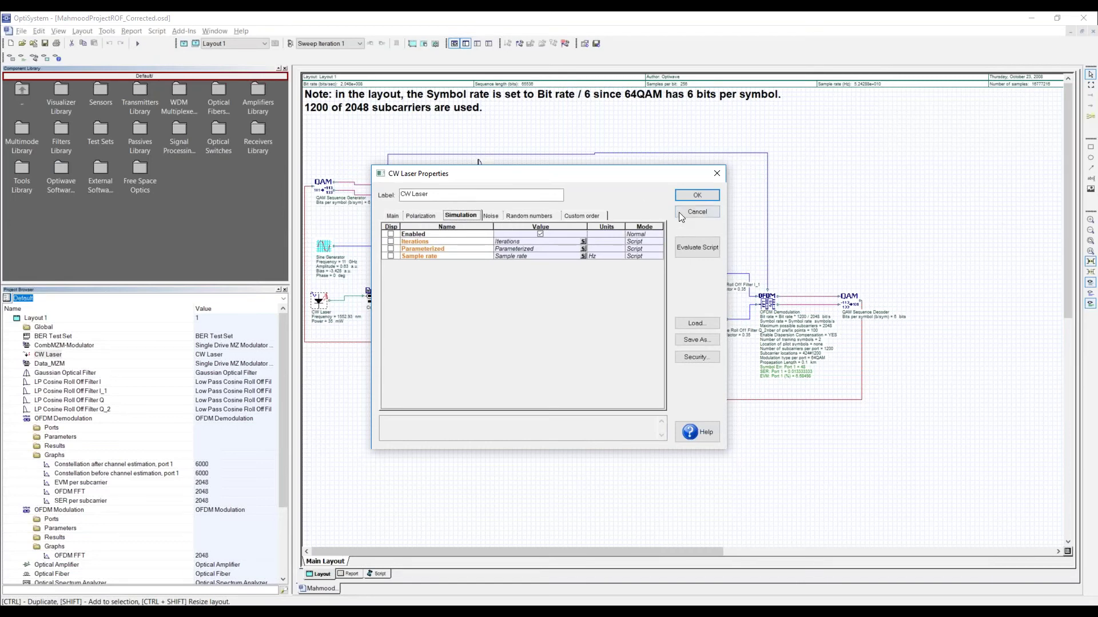
{"action": "left_click", "coordinate": [693, 209]}
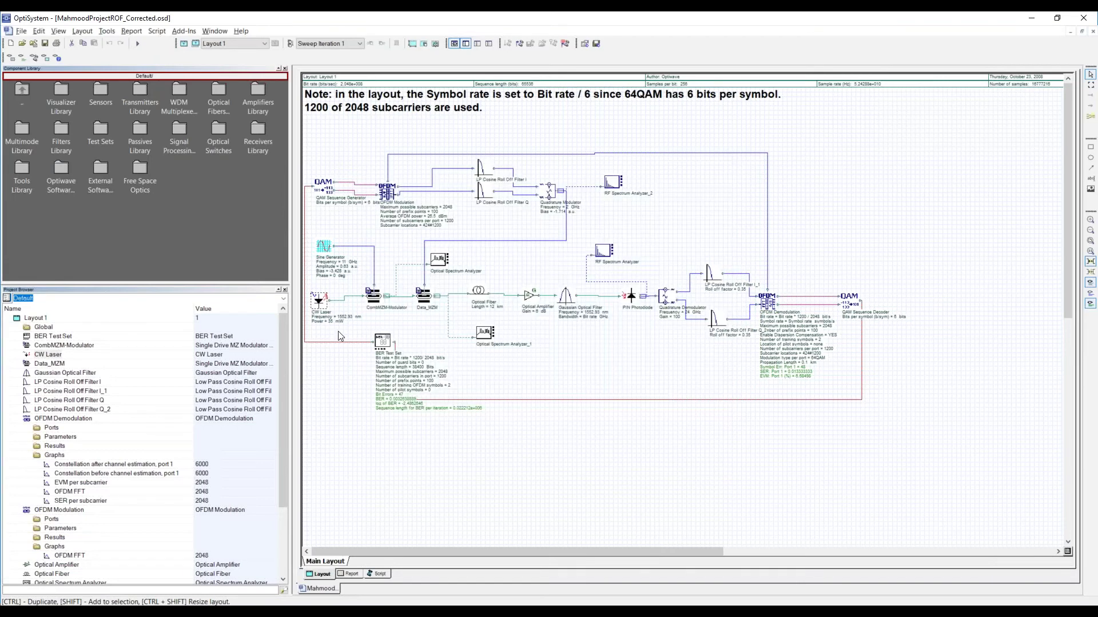
{"action": "double_click", "coordinate": [323, 246]}
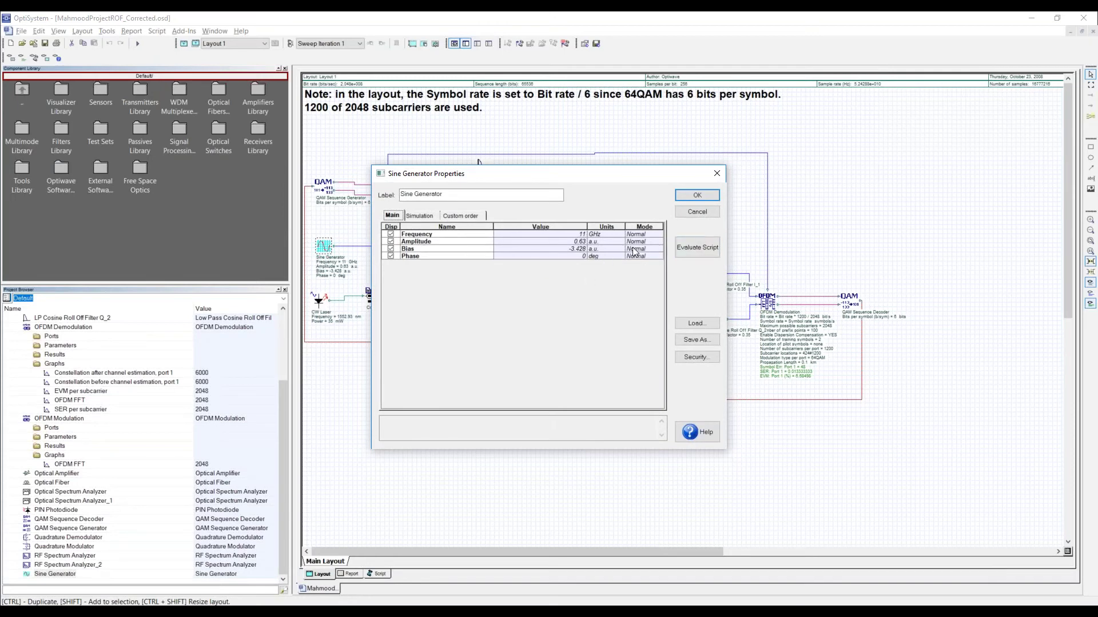
{"action": "left_click", "coordinate": [697, 210]}
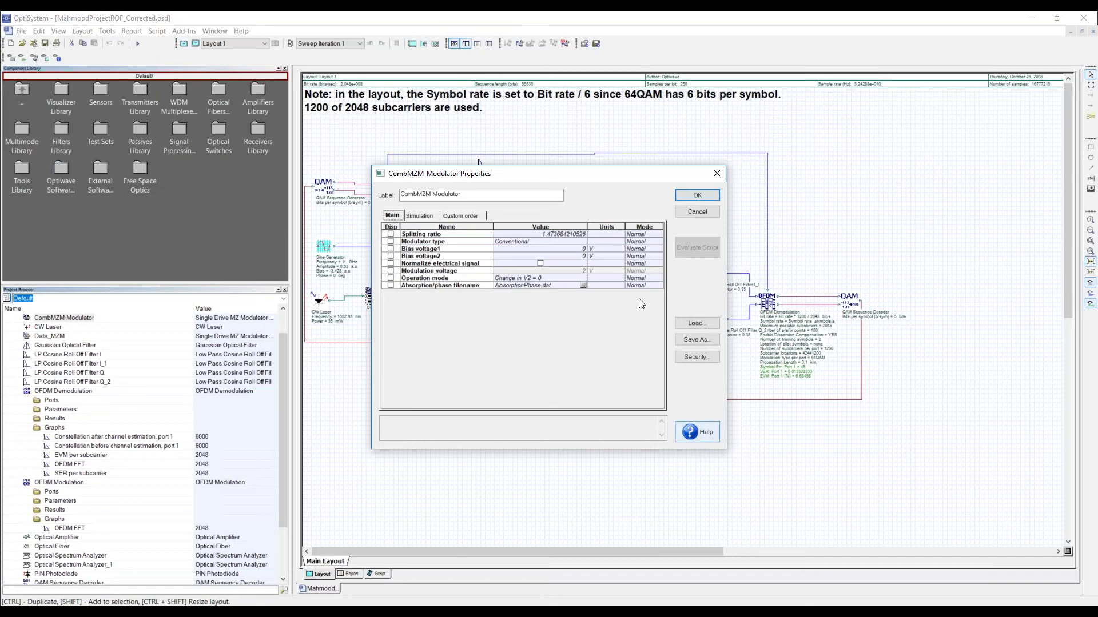
Step: Read the help page for the CombMZM-Modulator through to its absorption and phase curves, and close its properties
{"action": "left_click", "coordinate": [696, 433]}
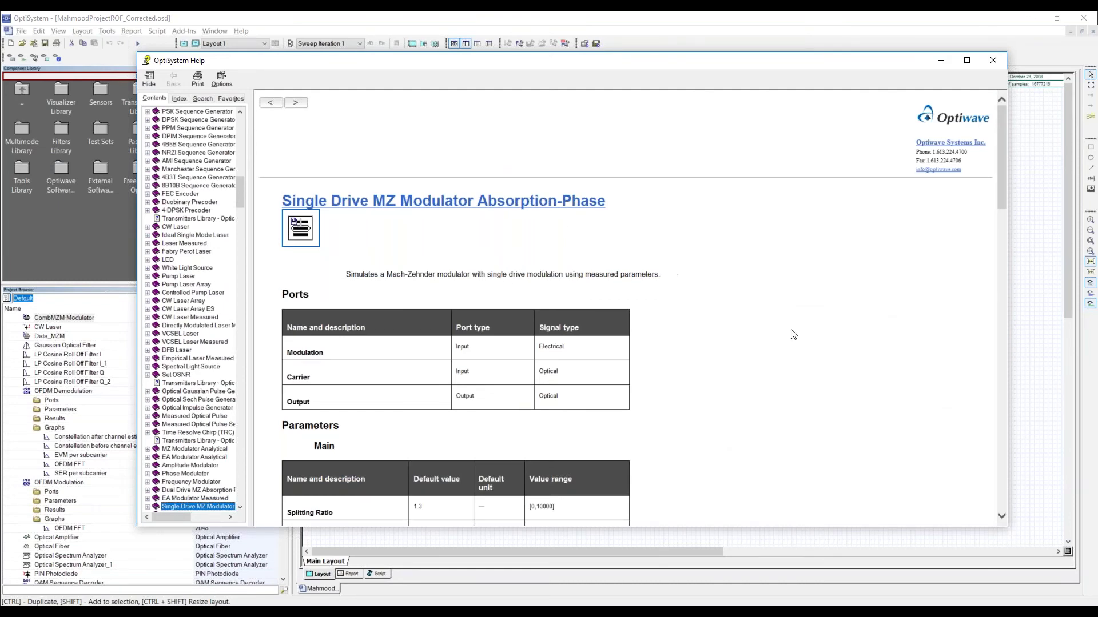
{"action": "scroll", "coordinate": [789, 333], "scroll_direction": "down", "scroll_amount": 3}
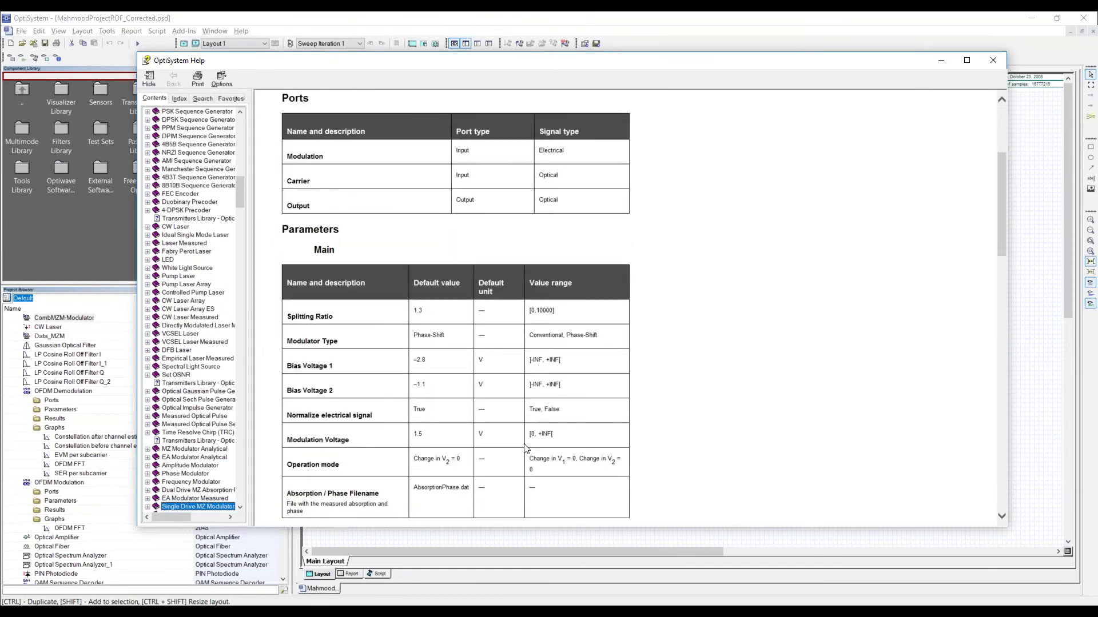
{"action": "scroll", "coordinate": [759, 327], "scroll_direction": "down", "scroll_amount": 2}
{"action": "scroll", "coordinate": [759, 327], "scroll_direction": "down", "scroll_amount": 2}
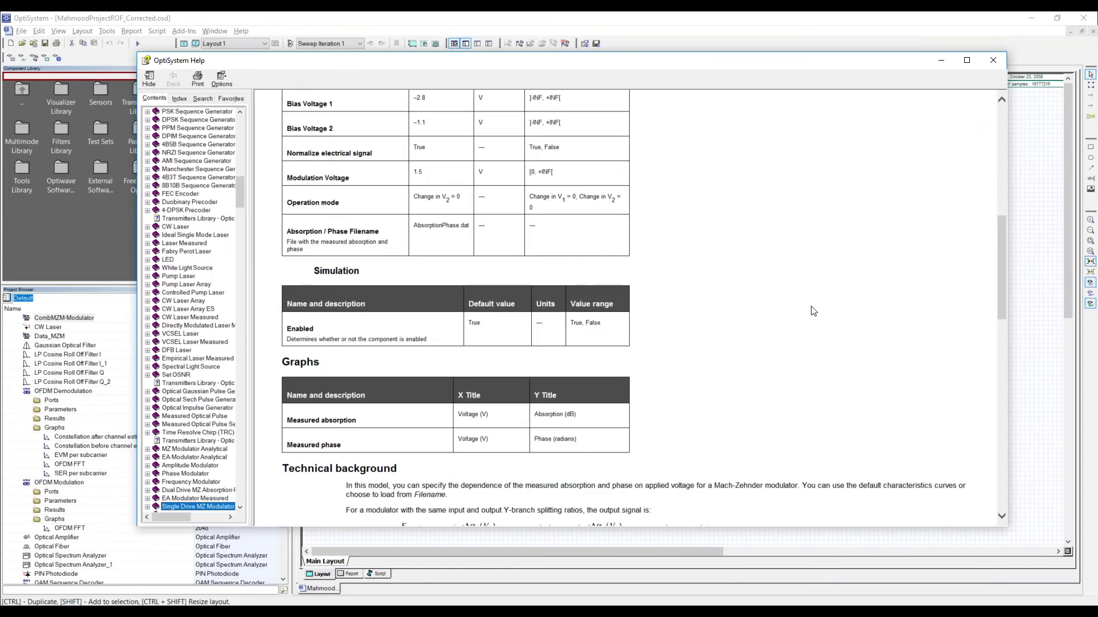
{"action": "scroll", "coordinate": [810, 311], "scroll_direction": "down", "scroll_amount": 6}
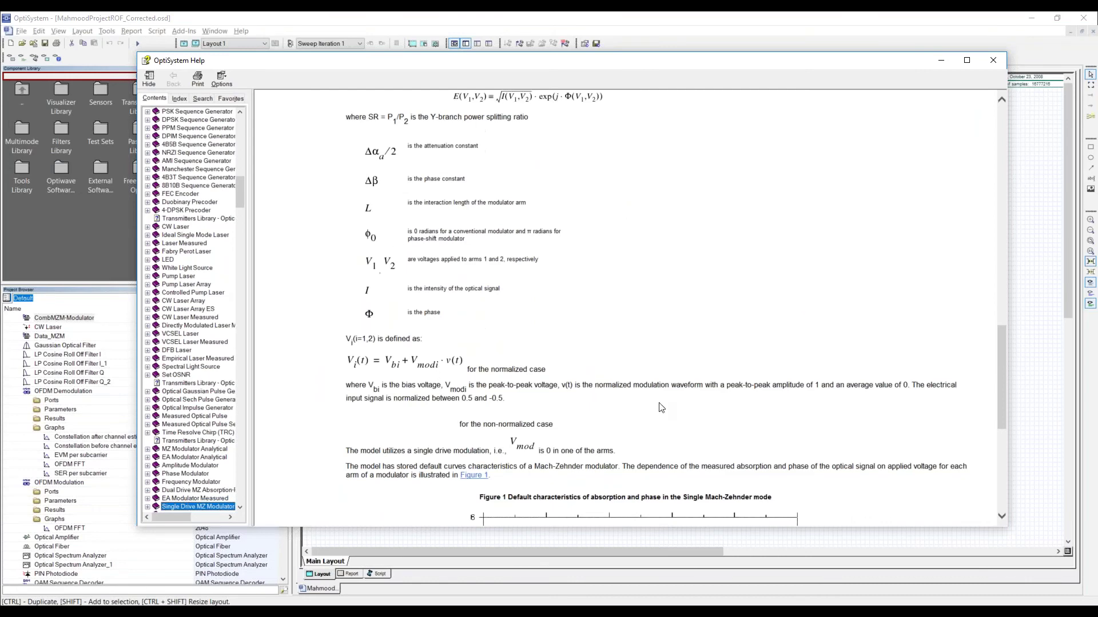
{"action": "scroll", "coordinate": [700, 414], "scroll_direction": "down", "scroll_amount": 3}
{"action": "scroll", "coordinate": [709, 407], "scroll_direction": "down", "scroll_amount": 3}
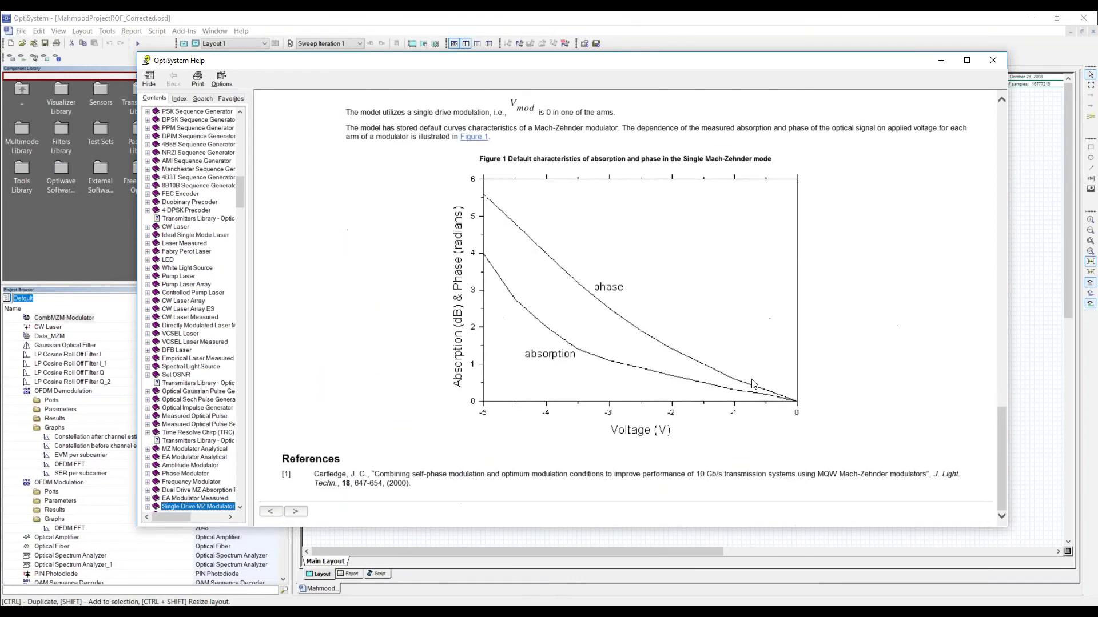
{"action": "left_click", "coordinate": [1000, 58]}
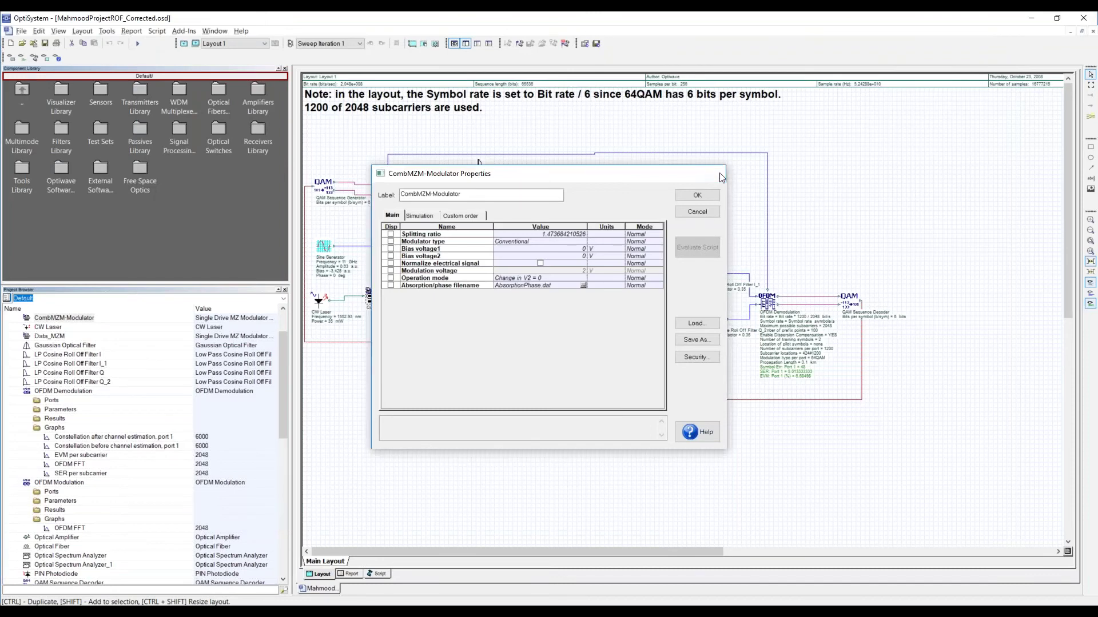
{"action": "left_click", "coordinate": [719, 173]}
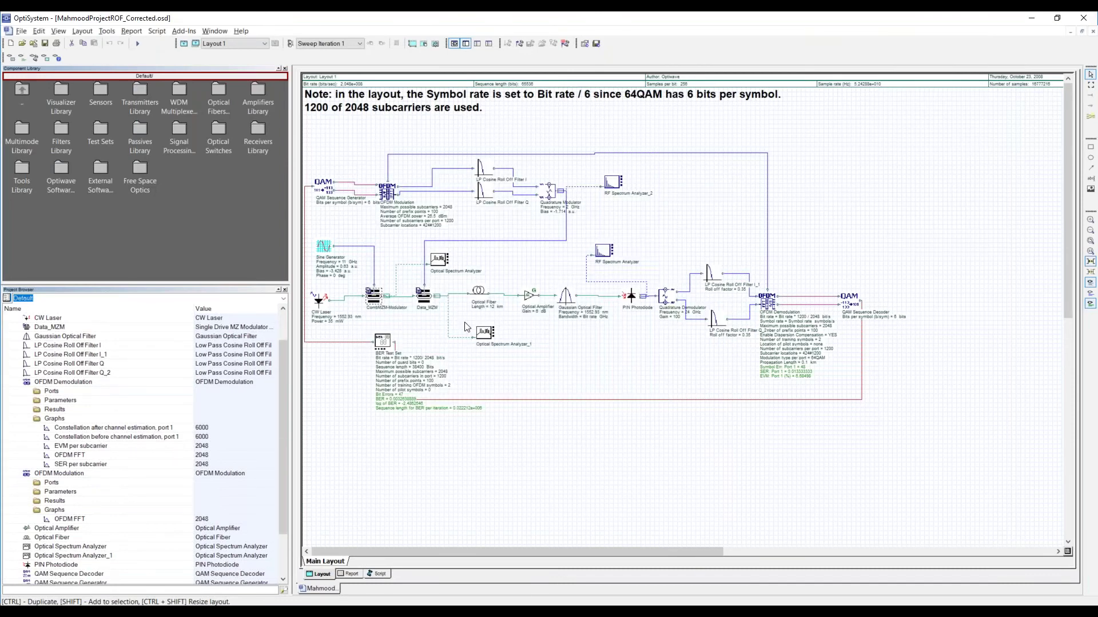
Step: Review the Optical Fiber's main, dispersion, PMD and nonlinear parameters without changing them
{"action": "double_click", "coordinate": [478, 290]}
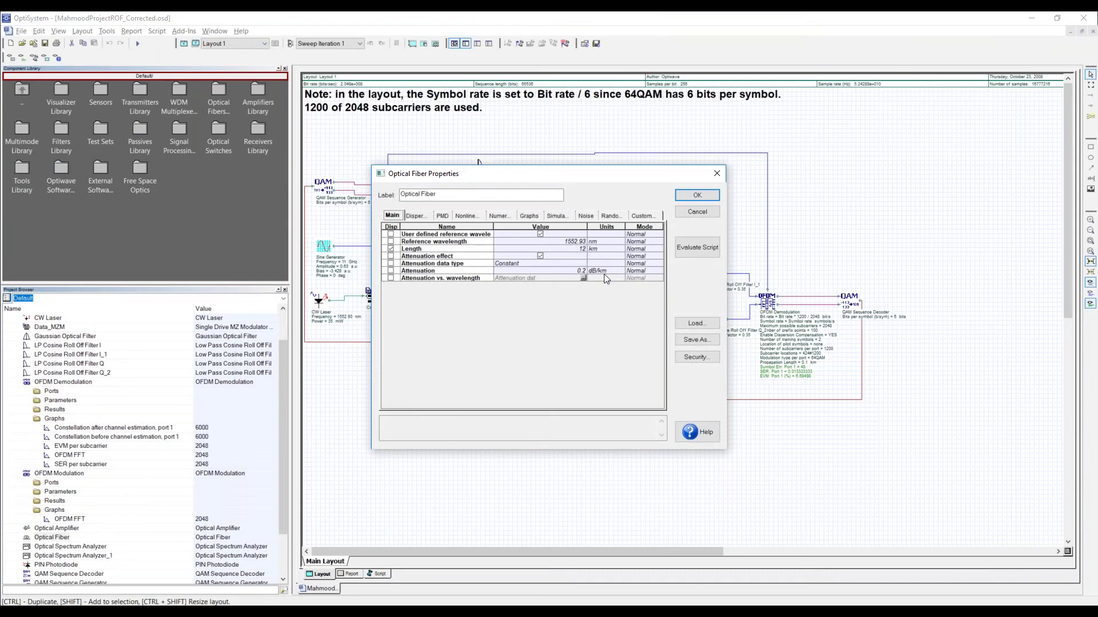
{"action": "left_click", "coordinate": [420, 220]}
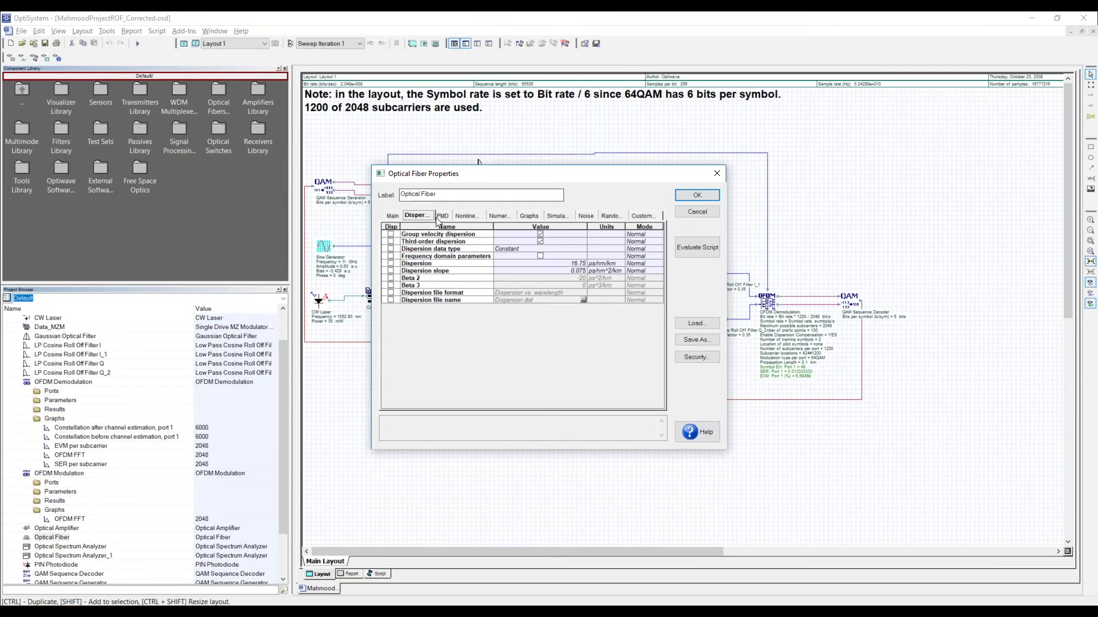
{"action": "left_click", "coordinate": [442, 217]}
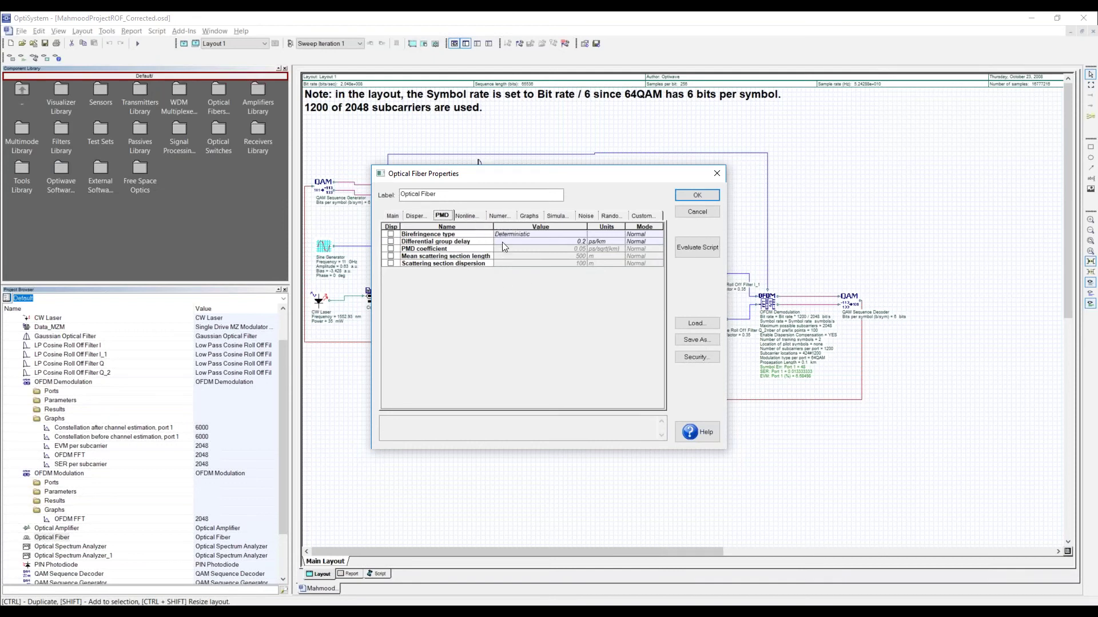
{"action": "left_click", "coordinate": [469, 217]}
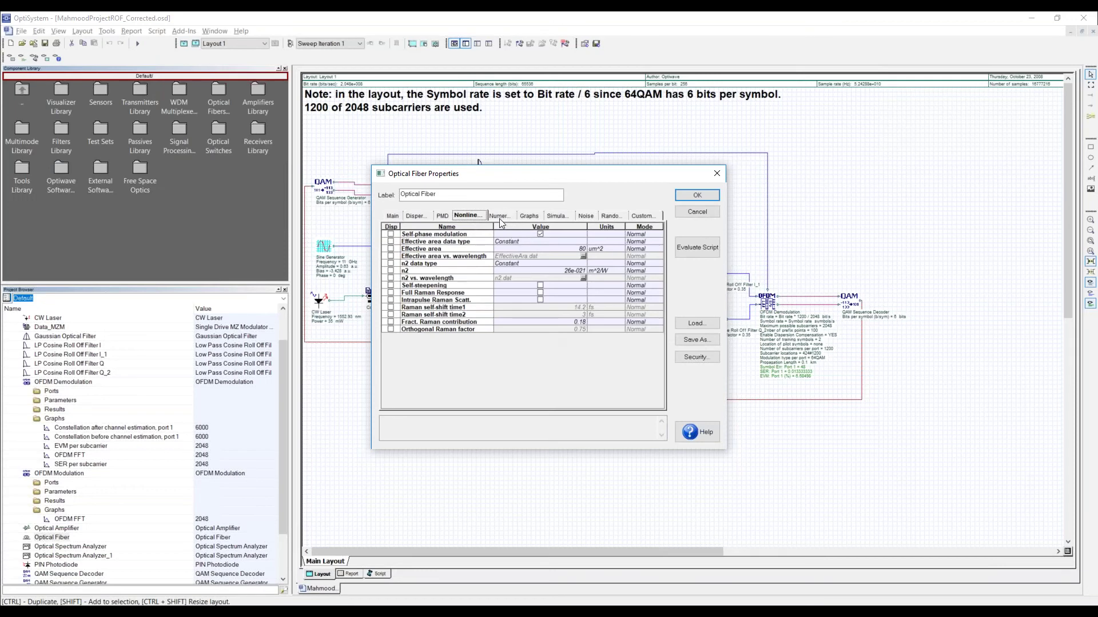
{"action": "left_click", "coordinate": [701, 211]}
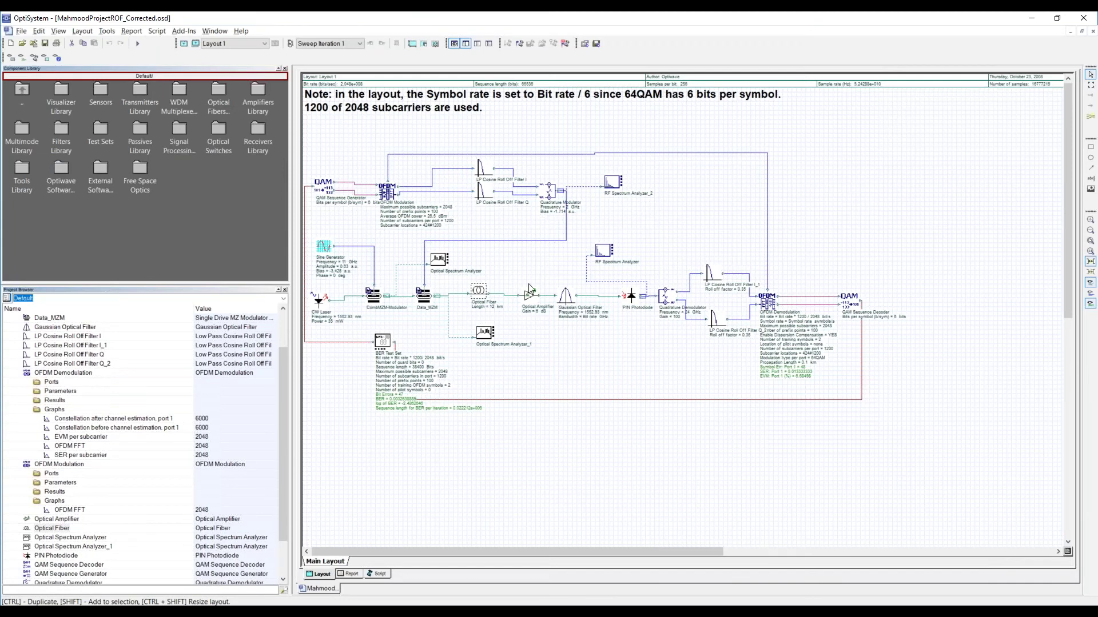
Step: Review the main parameters of the QAM Sequence Generator and the OFDM Modulation component without changing them
{"action": "left_click", "coordinate": [331, 185]}
{"action": "double_click", "coordinate": [332, 185]}
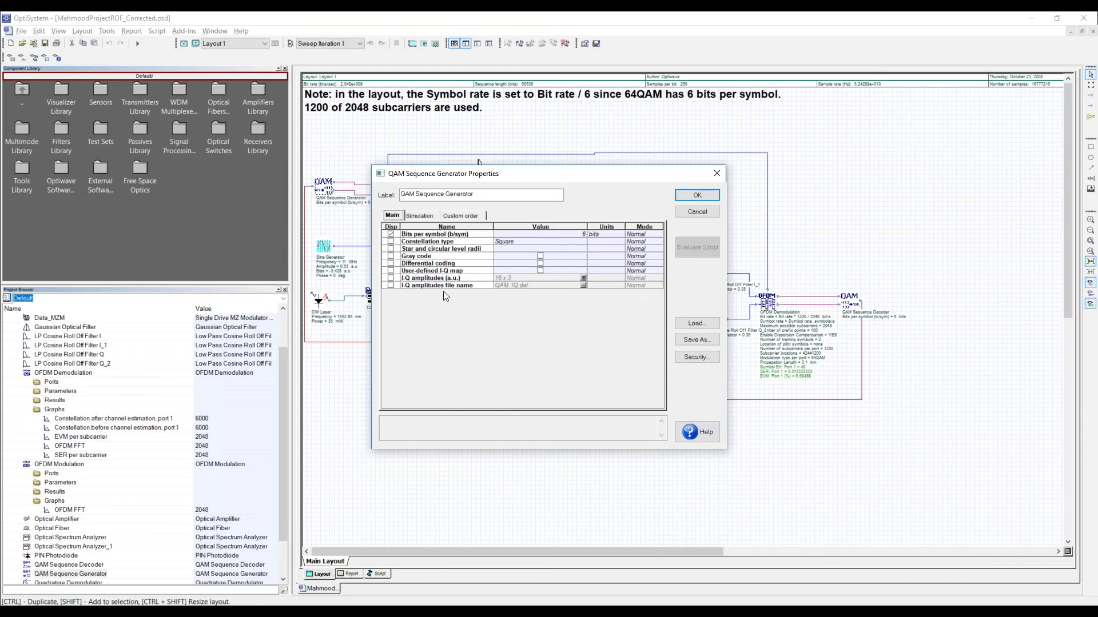
{"action": "left_click", "coordinate": [695, 210]}
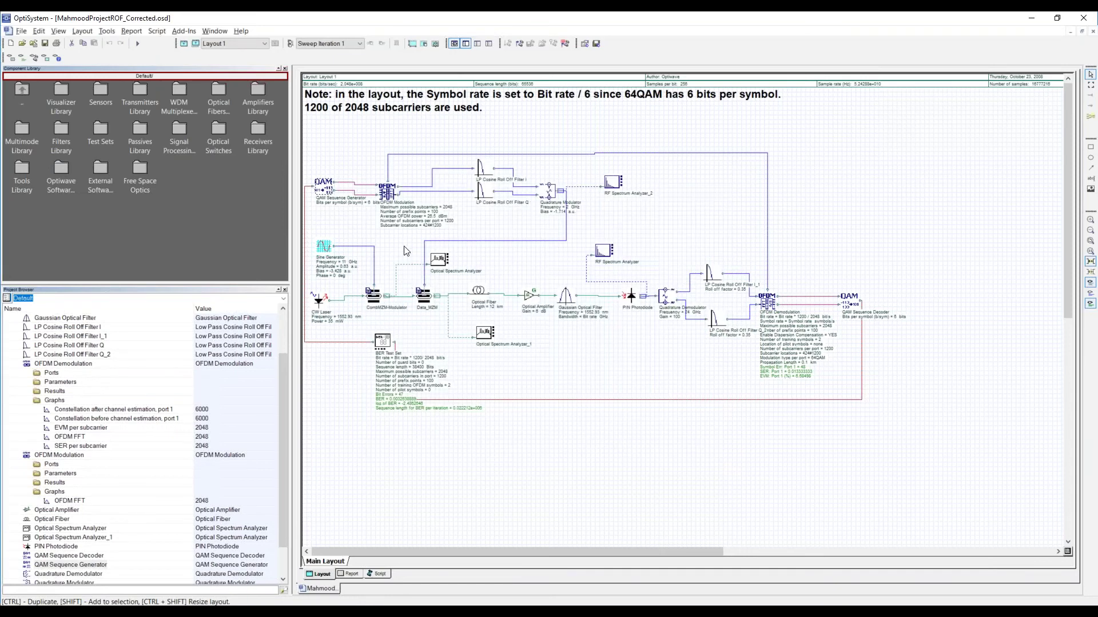
{"action": "double_click", "coordinate": [388, 196]}
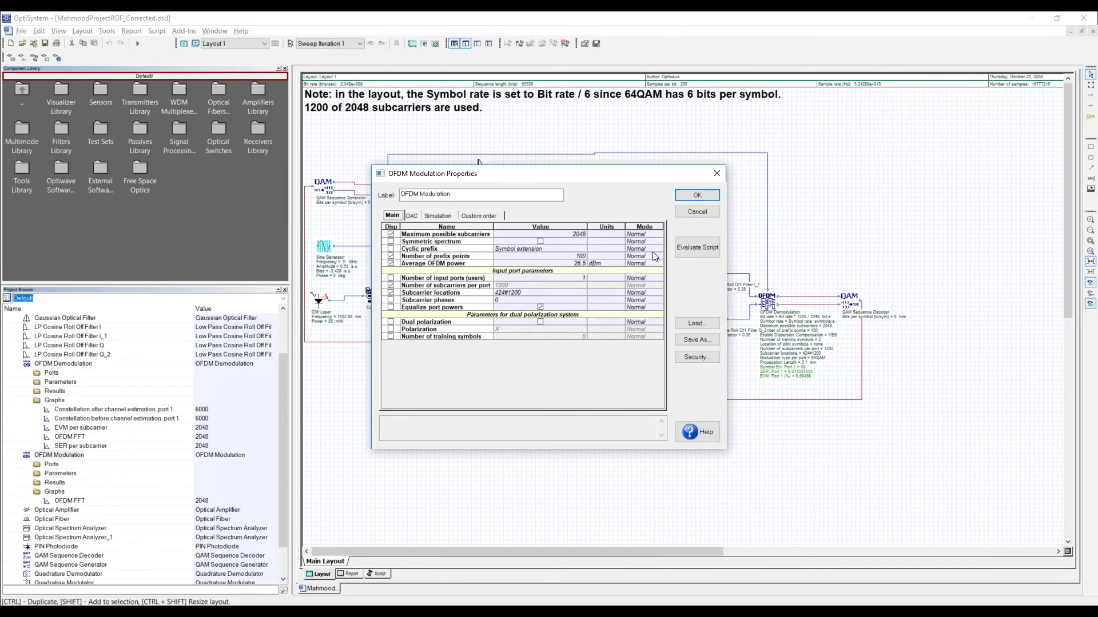
{"action": "left_click", "coordinate": [696, 212]}
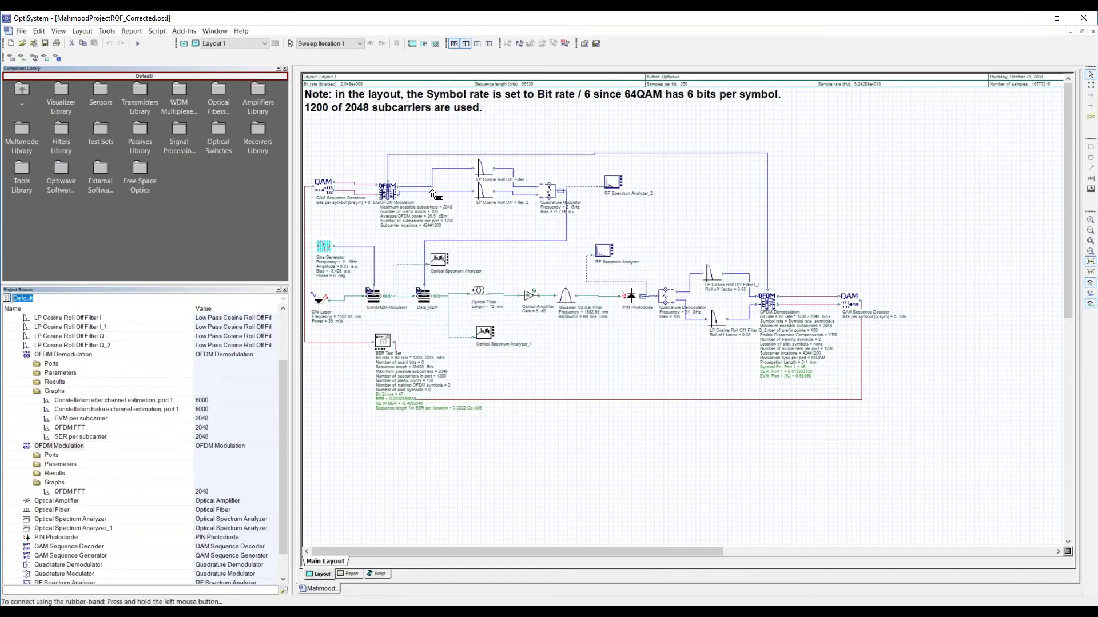
Step: Examine the Layout 1 simulation parameters, moving their window off the schematic, and close them without changes
{"action": "double_click", "coordinate": [858, 197]}
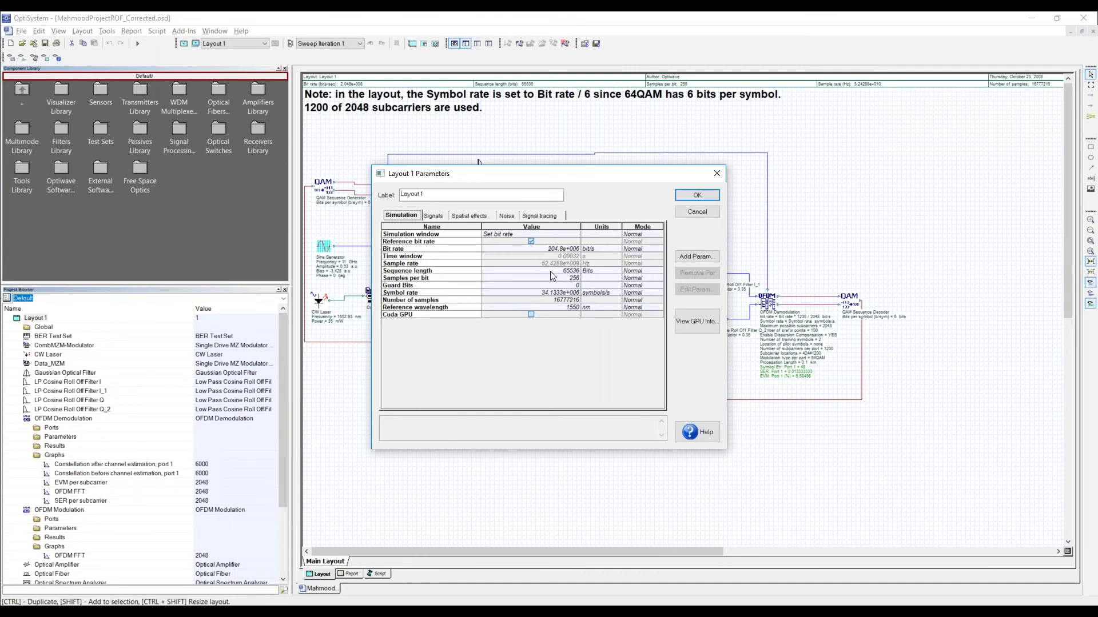
{"action": "left_click_drag", "start_coordinate": [574, 177], "coordinate": [781, 148]}
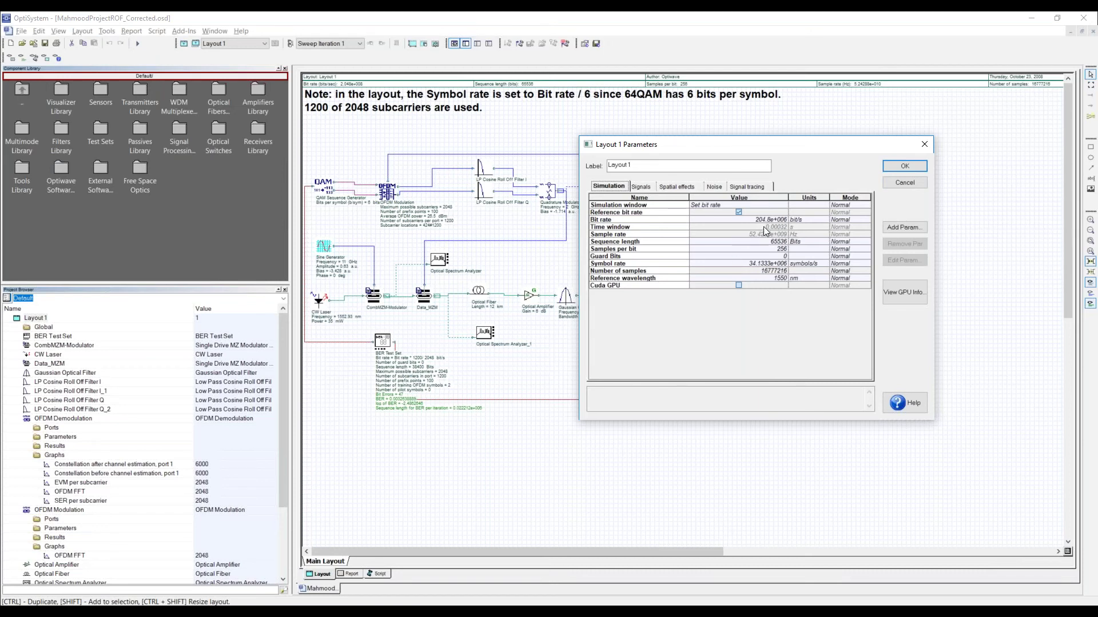
{"action": "left_click", "coordinate": [897, 184]}
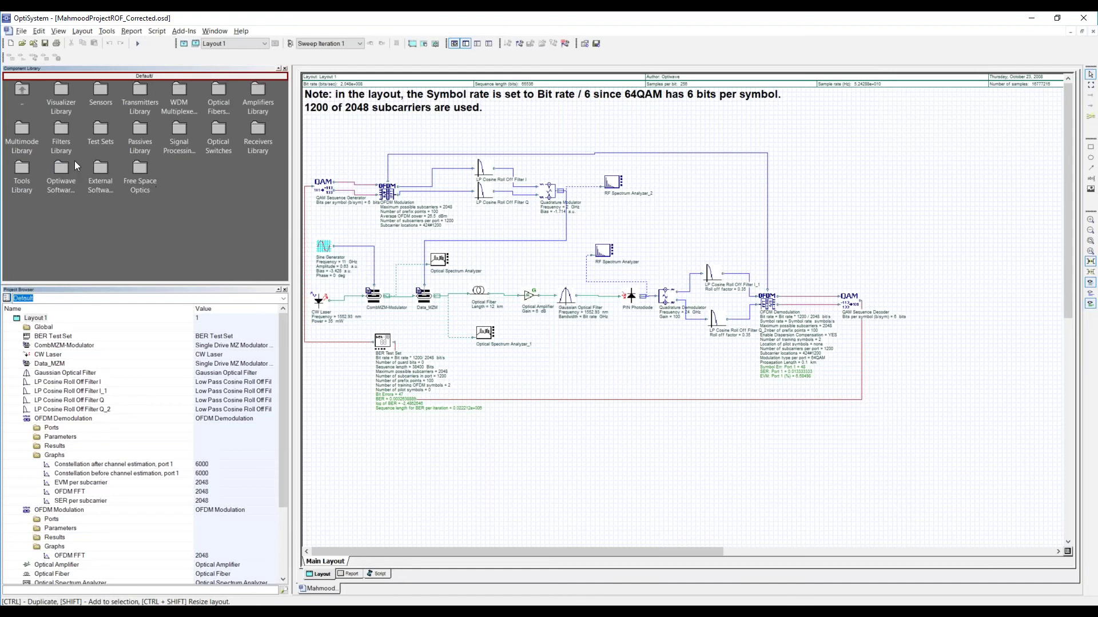
Step: Browse the optical, electrical and binary visualizers in the Visualizer Library and return to the component library's default level
{"action": "double_click", "coordinate": [60, 91]}
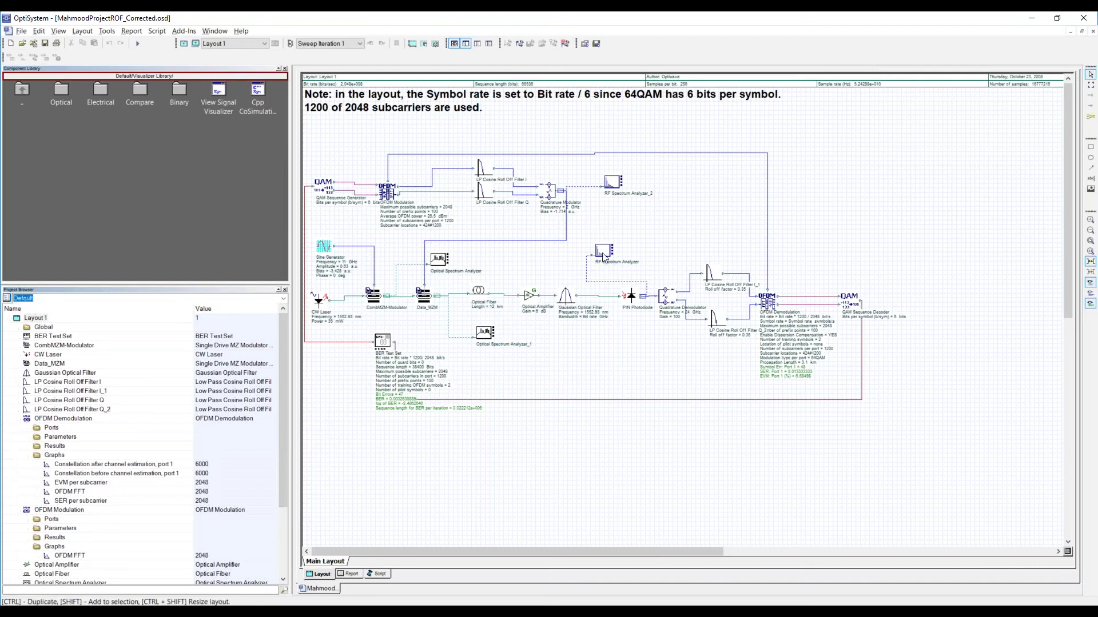
{"action": "double_click", "coordinate": [59, 92]}
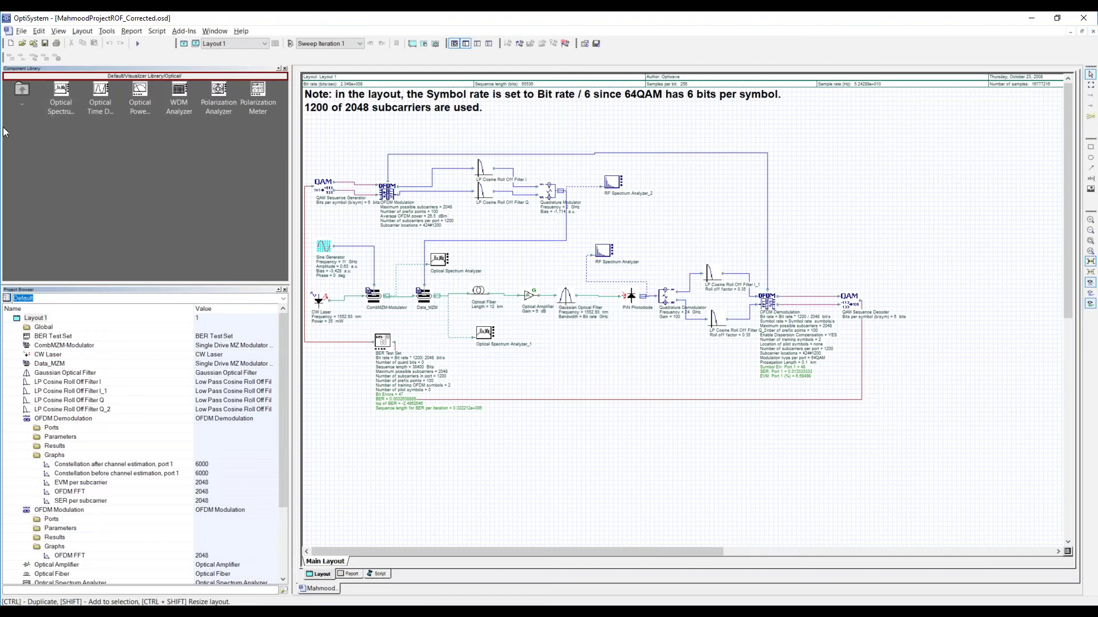
{"action": "left_click", "coordinate": [23, 93]}
{"action": "double_click", "coordinate": [23, 94]}
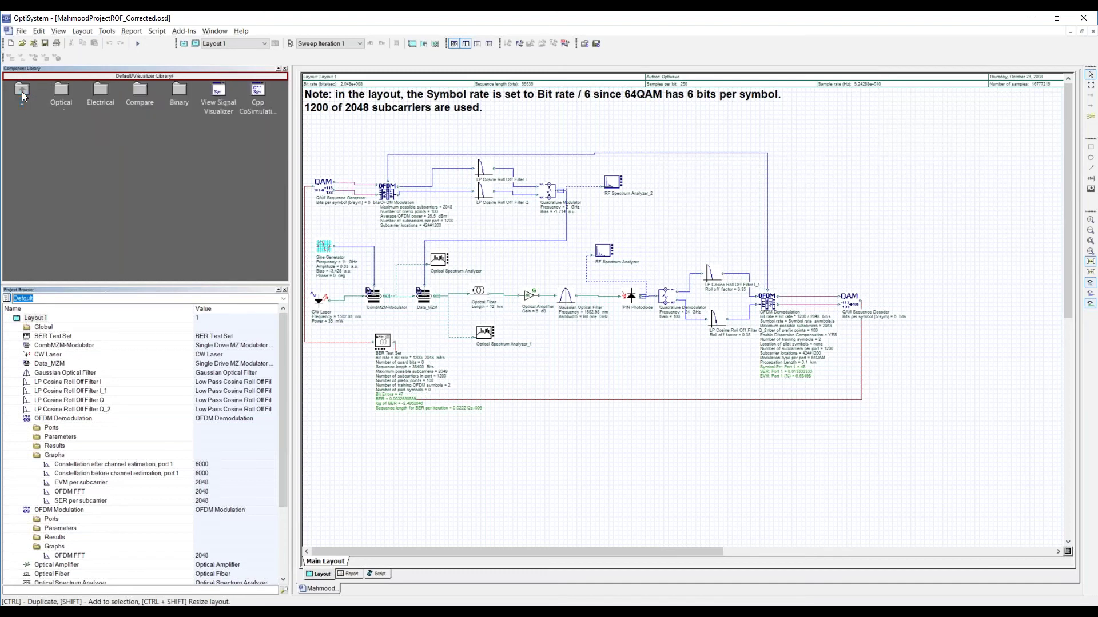
{"action": "double_click", "coordinate": [101, 91]}
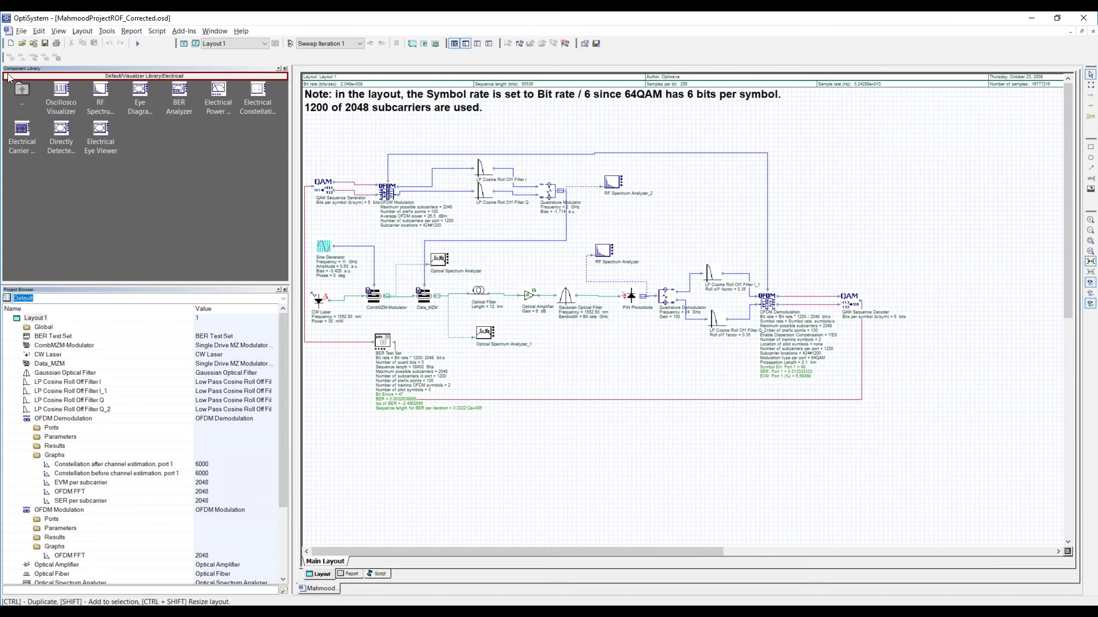
{"action": "double_click", "coordinate": [18, 87]}
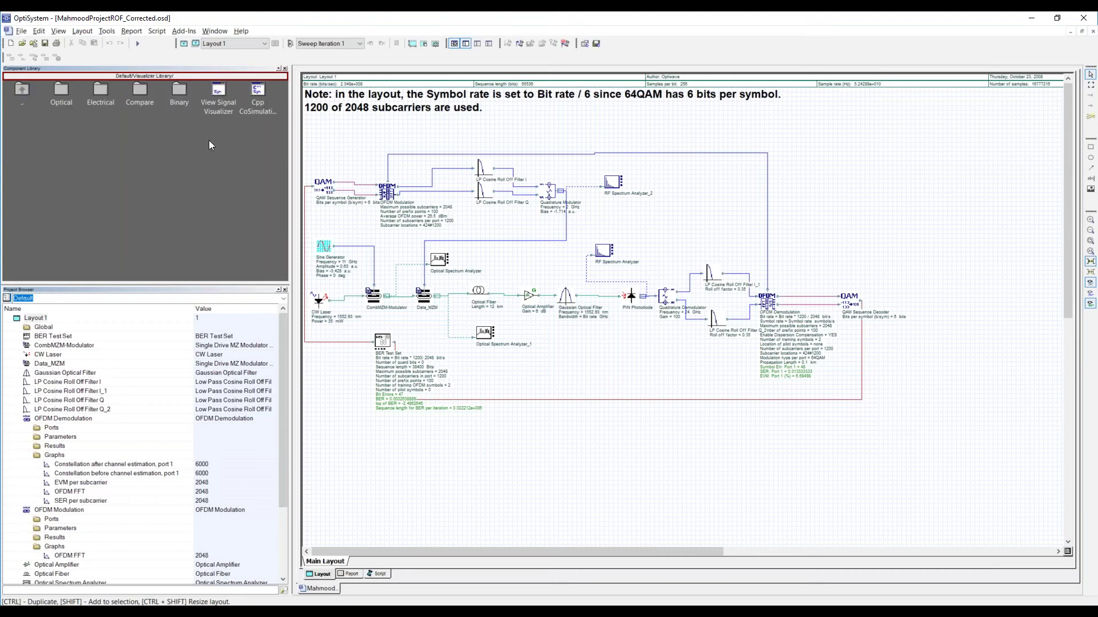
{"action": "double_click", "coordinate": [179, 90]}
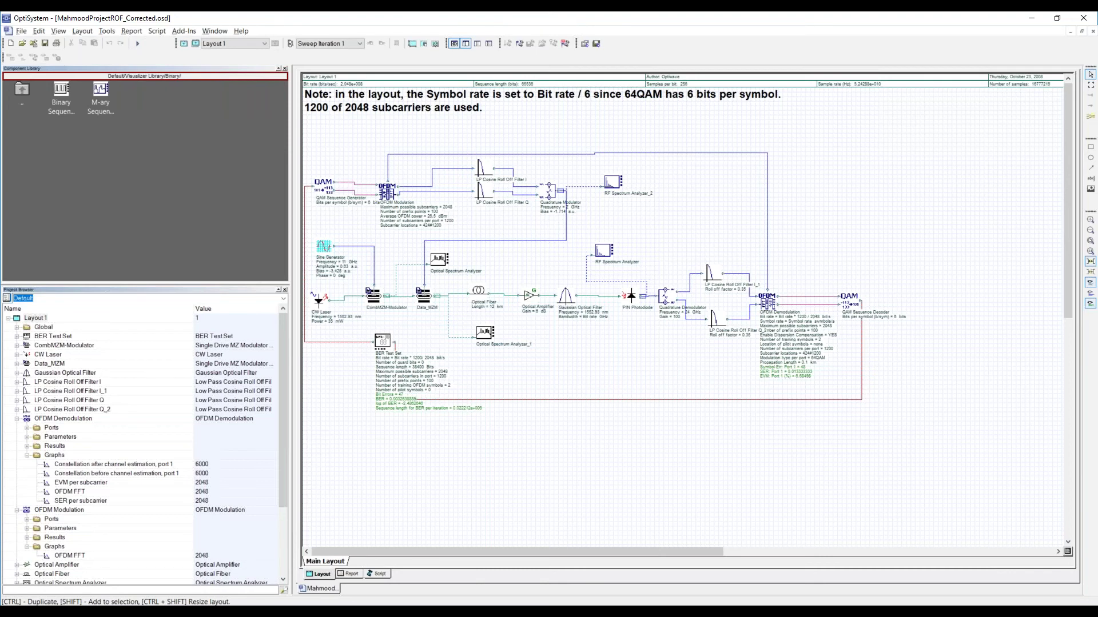
{"action": "left_click", "coordinate": [21, 90]}
{"action": "left_click", "coordinate": [21, 90]}
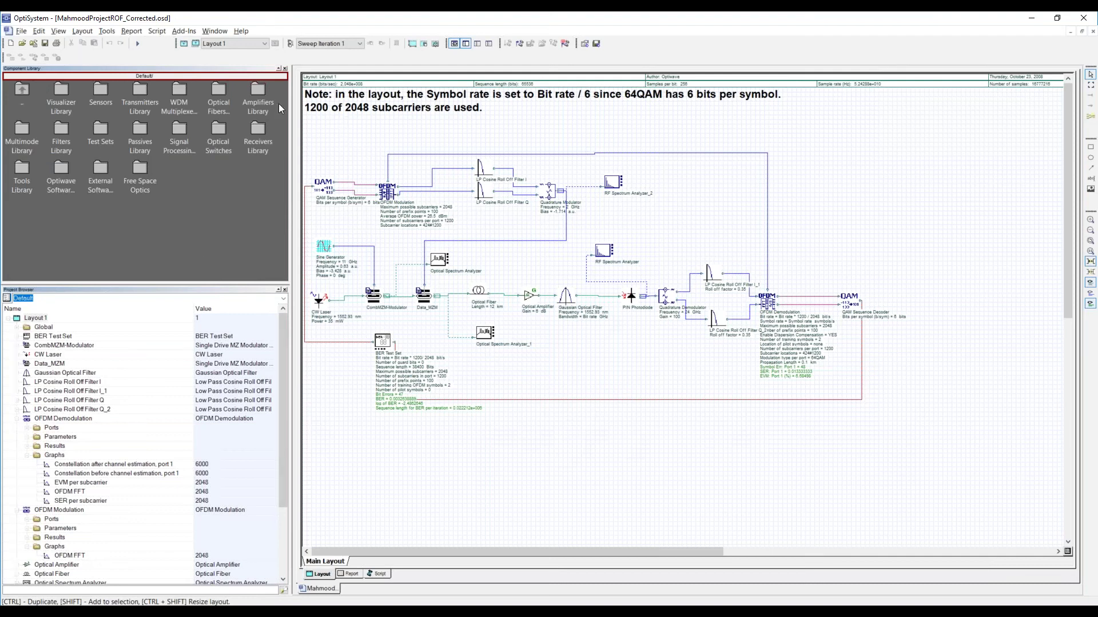
Step: View the project's calculation options and close them without running the simulation
{"action": "left_click", "coordinate": [135, 44]}
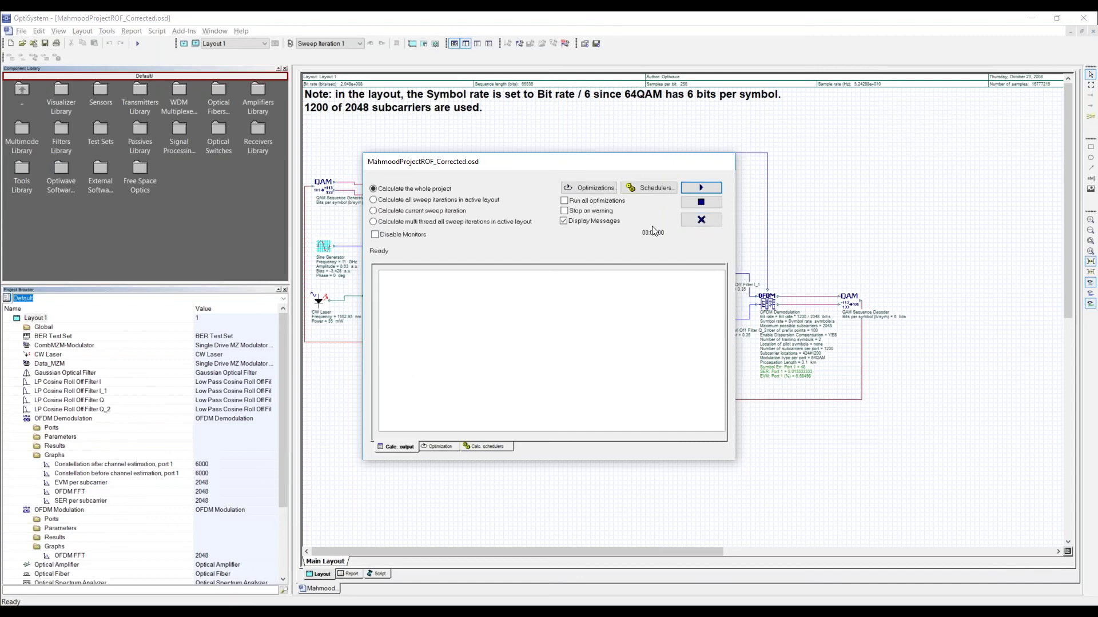
{"action": "left_click", "coordinate": [703, 221]}
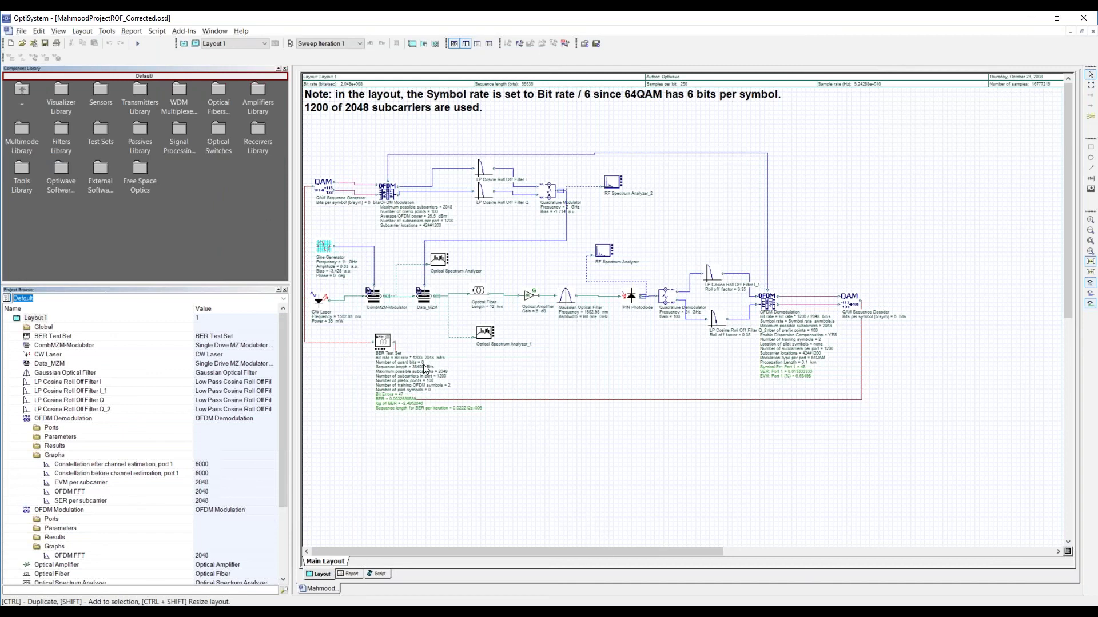
Step: Inspect the spectra in Optical Spectrum Analyzer and Optical Spectrum Analyzer_1, and open the RF Spectrum Analyzer after the PIN photodiode
{"action": "double_click", "coordinate": [440, 268]}
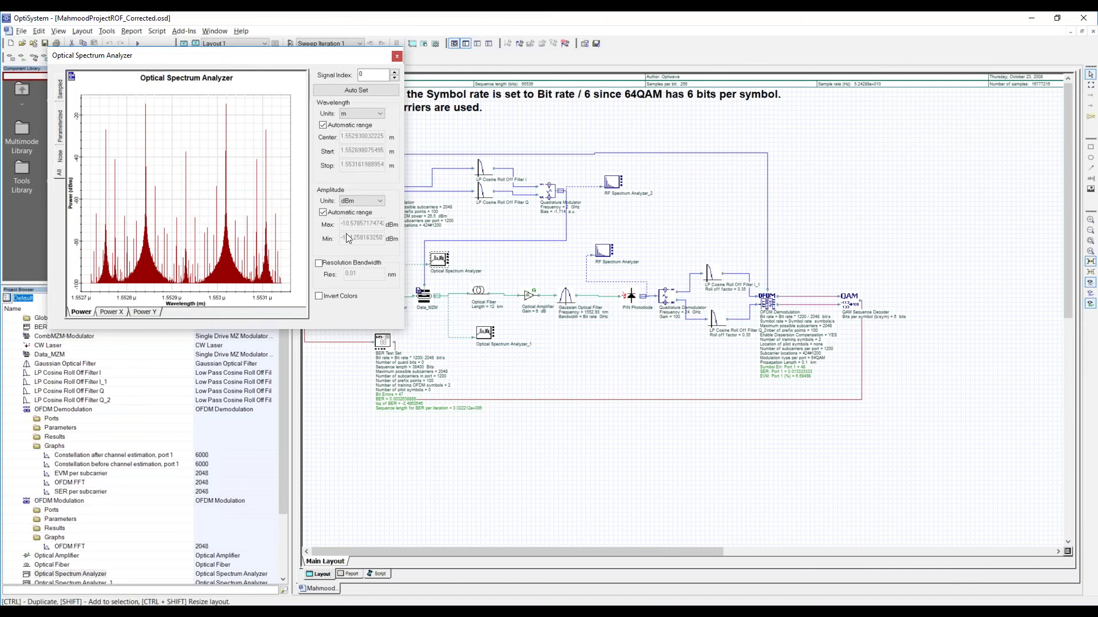
{"action": "left_click_drag", "start_coordinate": [218, 60], "coordinate": [403, 81]}
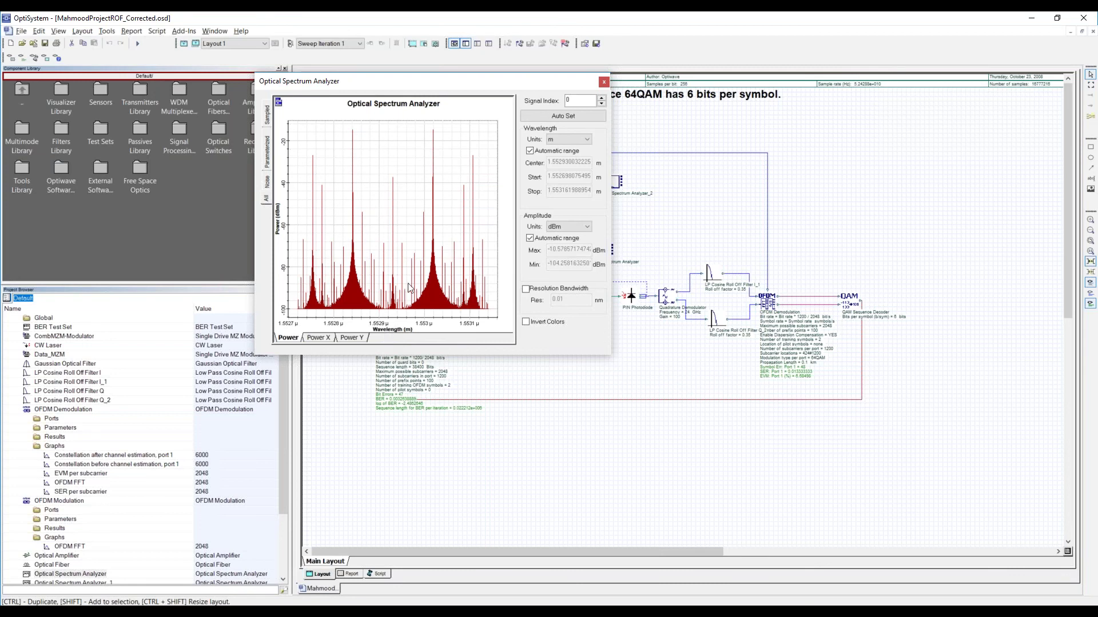
{"action": "left_click", "coordinate": [603, 83]}
{"action": "double_click", "coordinate": [482, 339]}
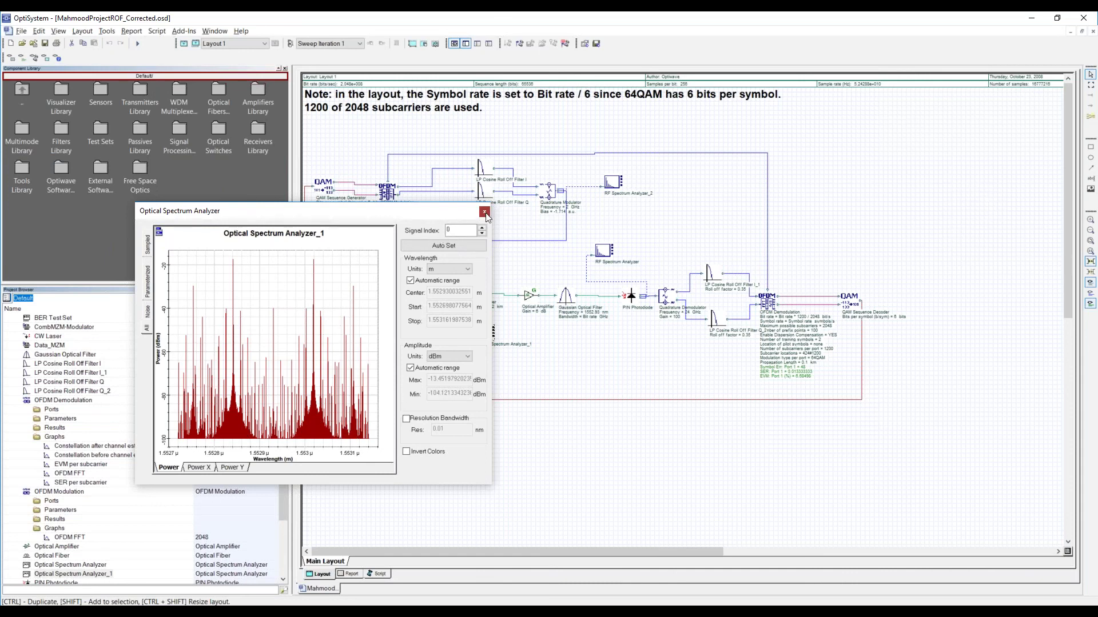
{"action": "left_click", "coordinate": [484, 212]}
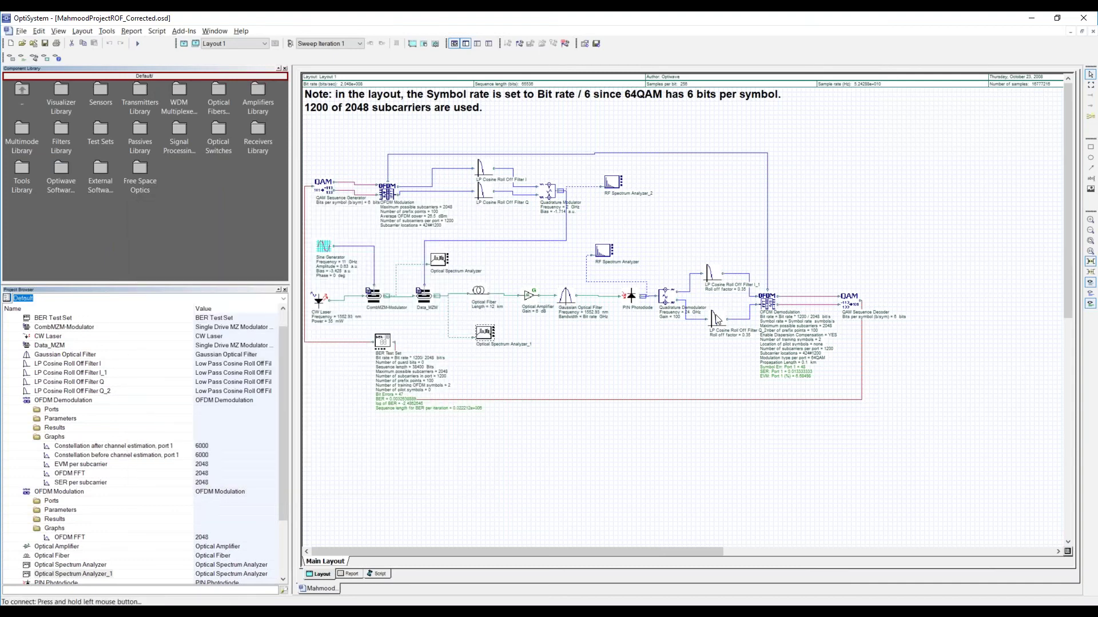
{"action": "double_click", "coordinate": [605, 255]}
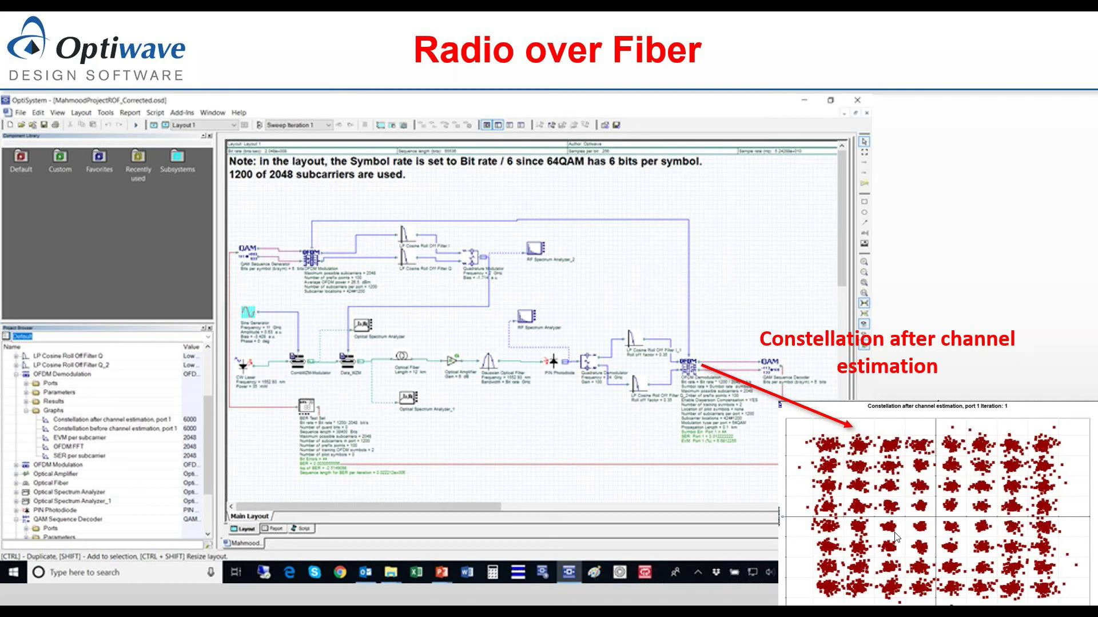
{"action": "key", "text": "Right"}
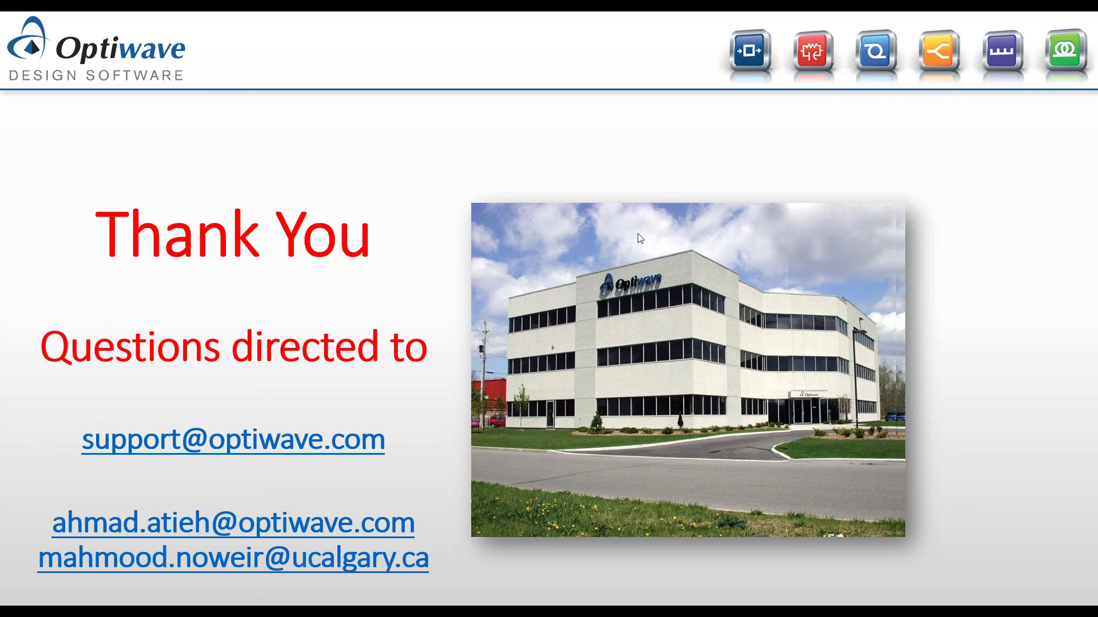